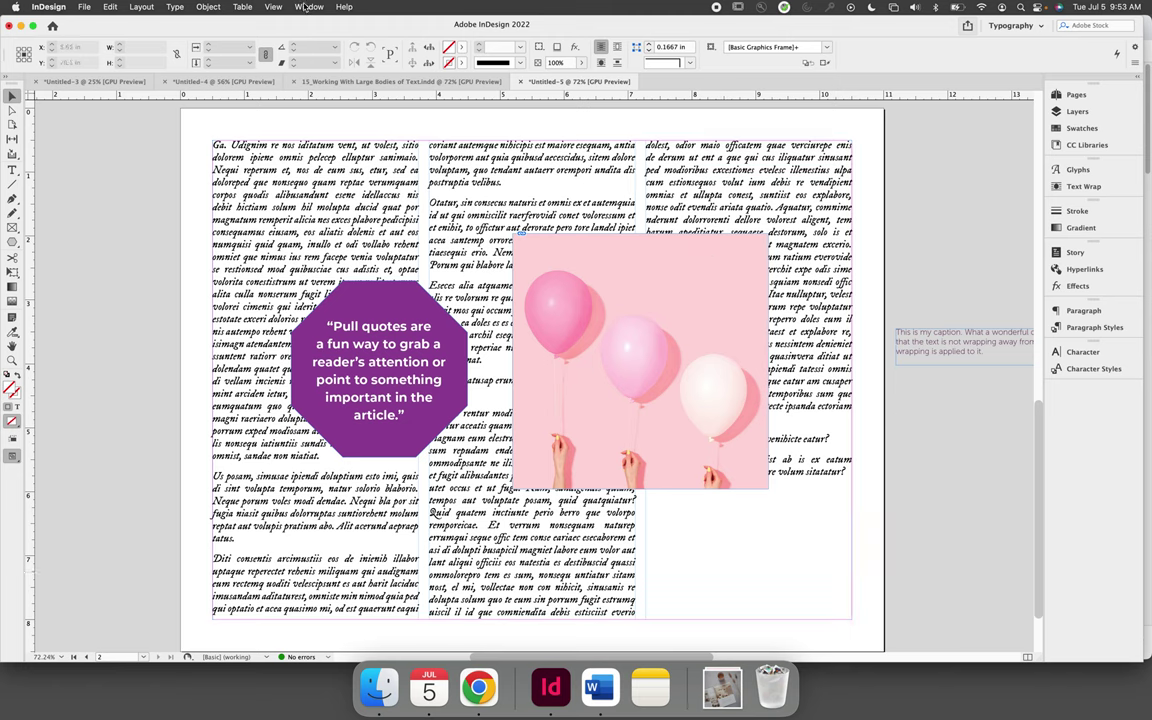
# Float the Text Wrap panel beside the page, collapse Glyphs, and select the purple octagon
pyautogui.click(306, 7)
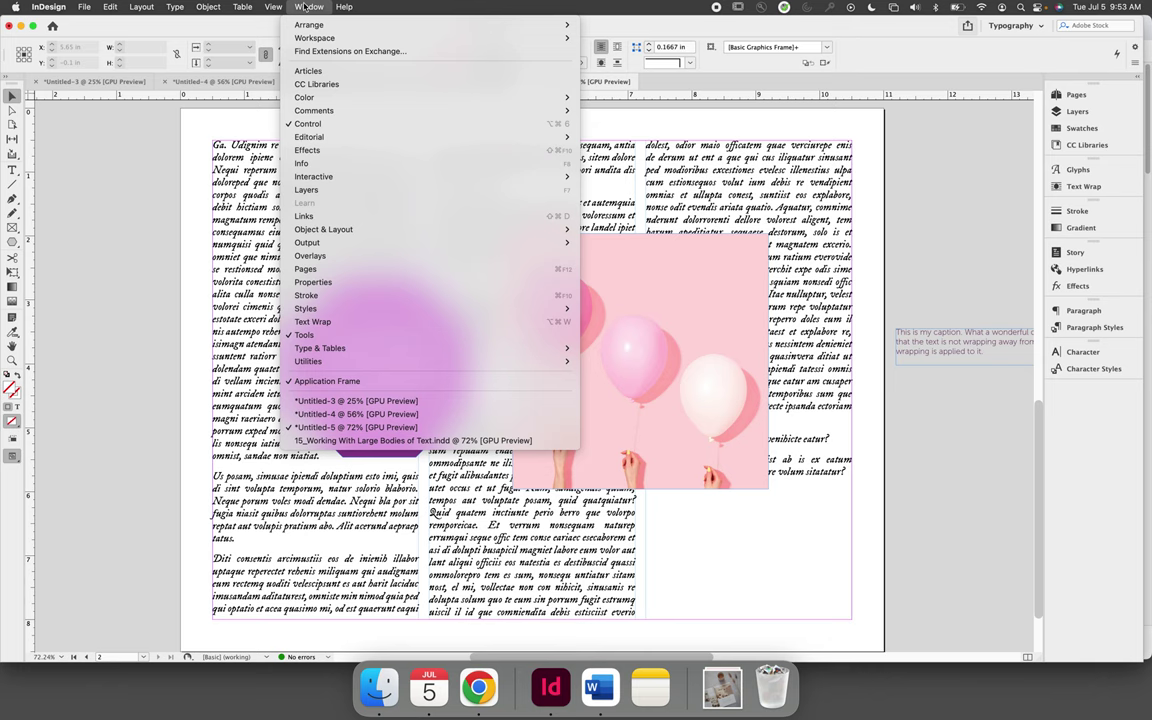
pyautogui.click(344, 325)
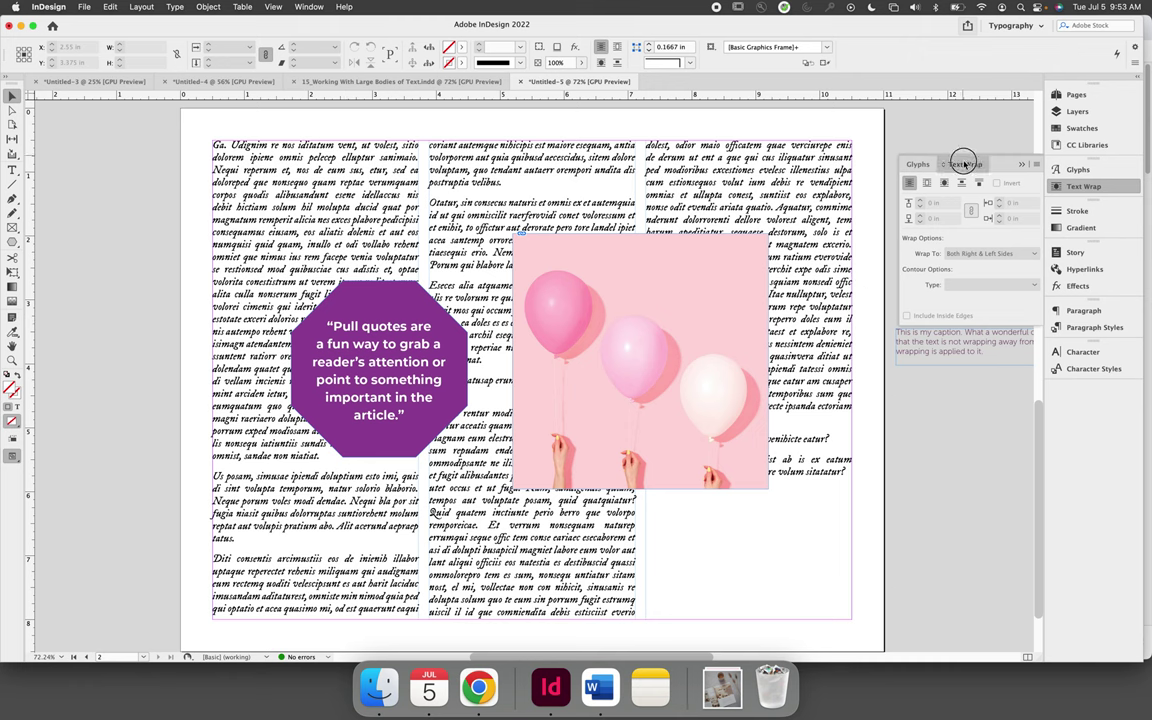
pyautogui.moveTo(963, 163); pyautogui.dragTo(115, 172)
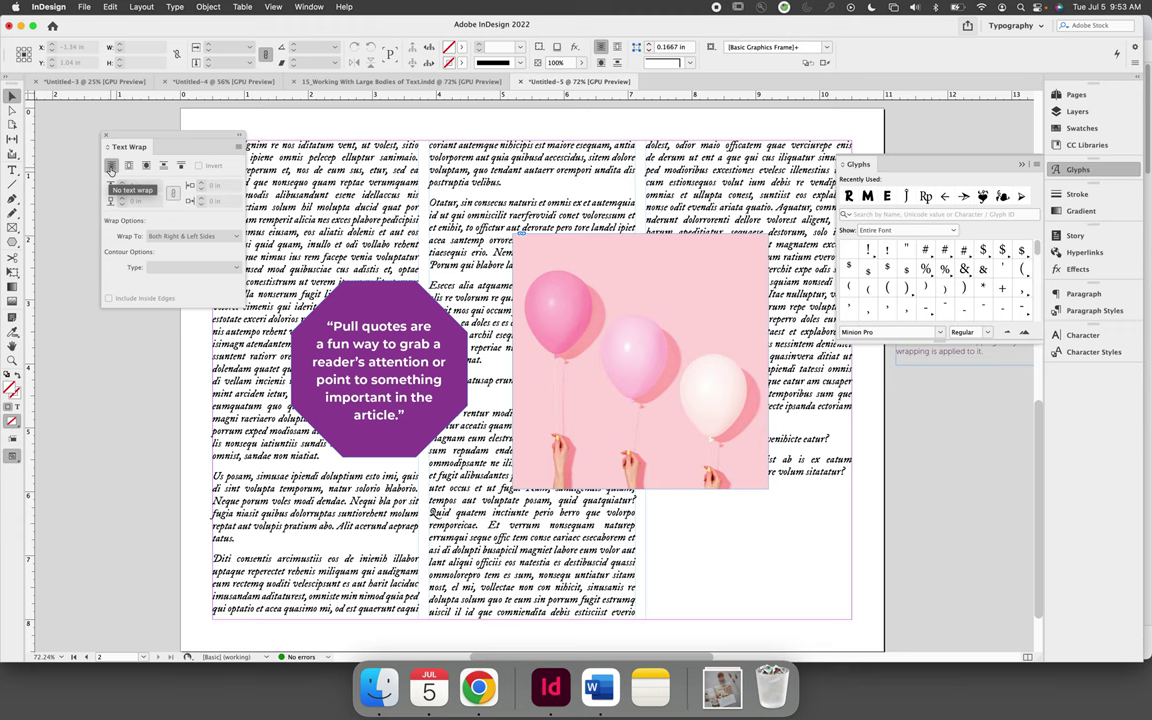
pyautogui.click(917, 146)
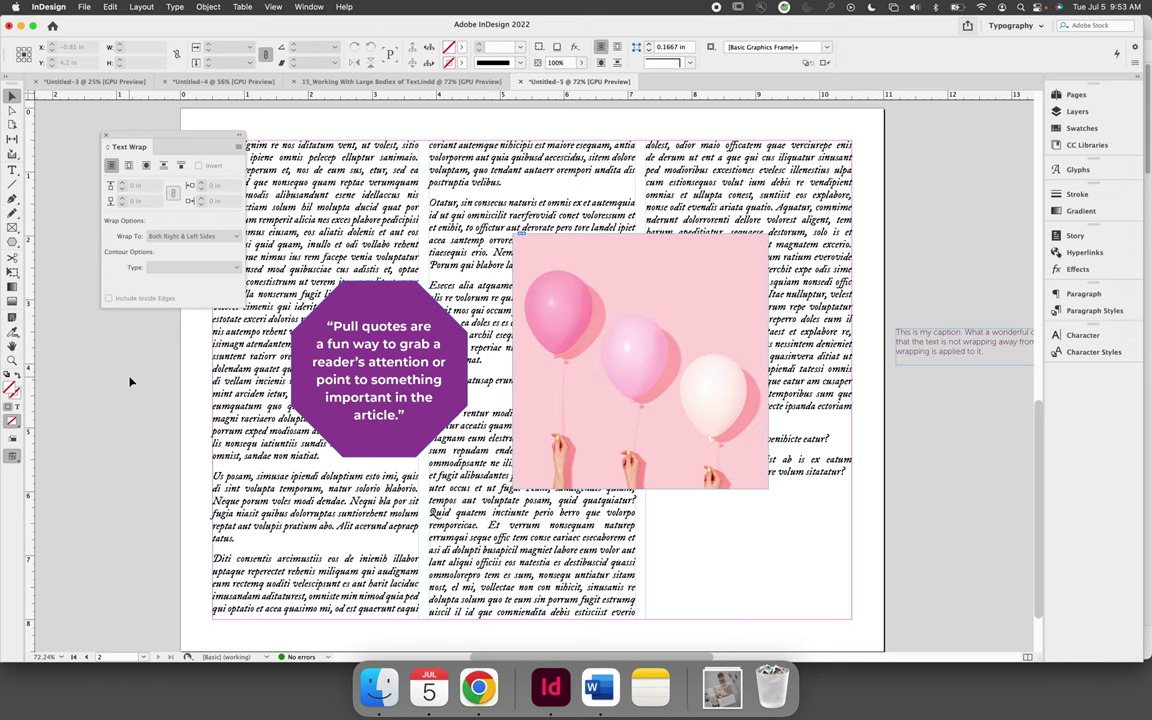
pyautogui.click(376, 293)
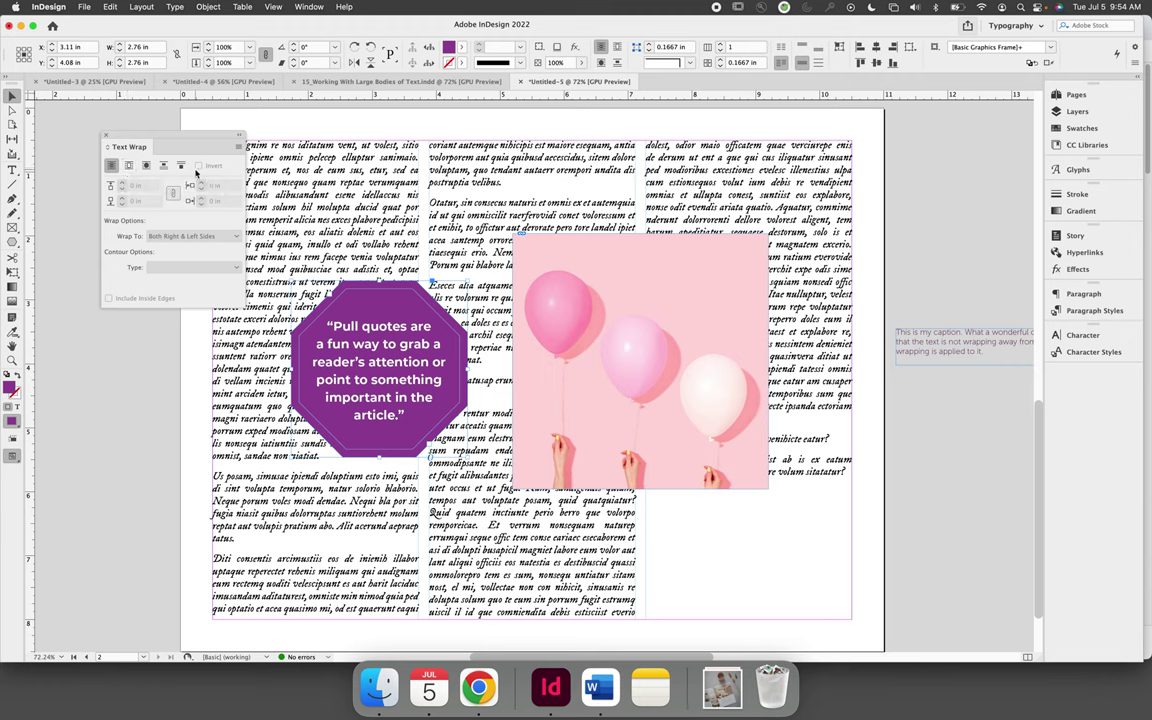
pyautogui.moveTo(163, 136); pyautogui.dragTo(575, 157)
# Give the octagon pull quote a bounding-box wrap and place it at the top of the left column
pyautogui.moveTo(390, 312); pyautogui.dragTo(333, 242)
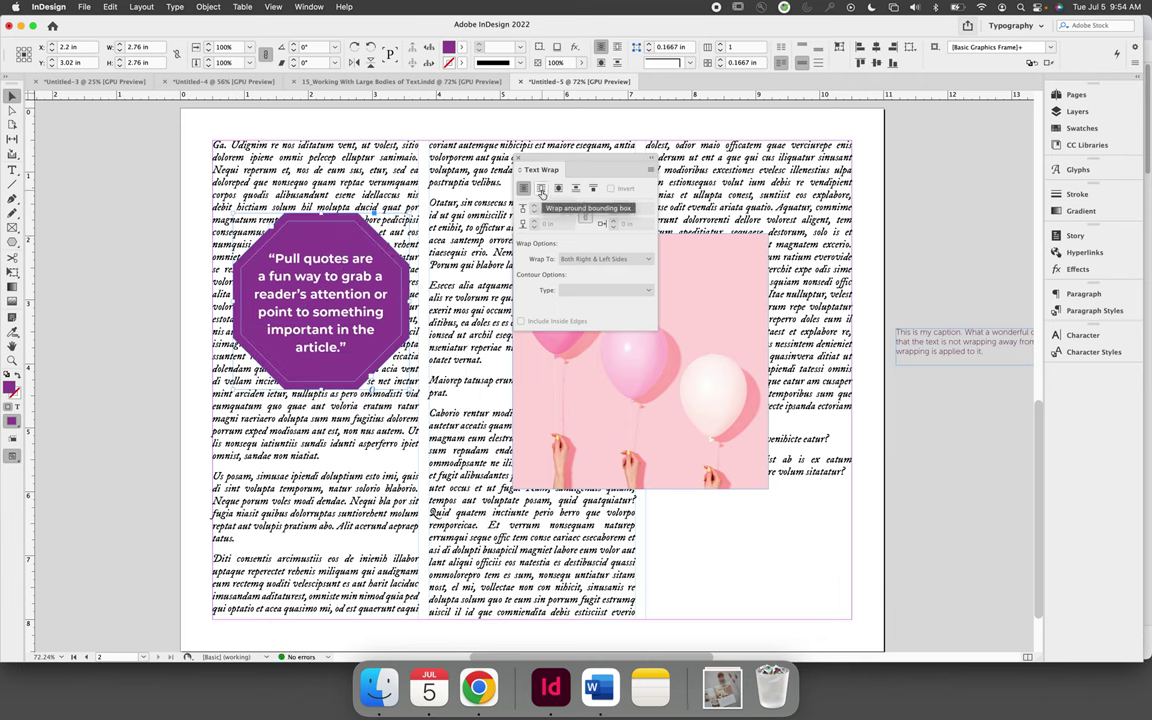
pyautogui.click(541, 189)
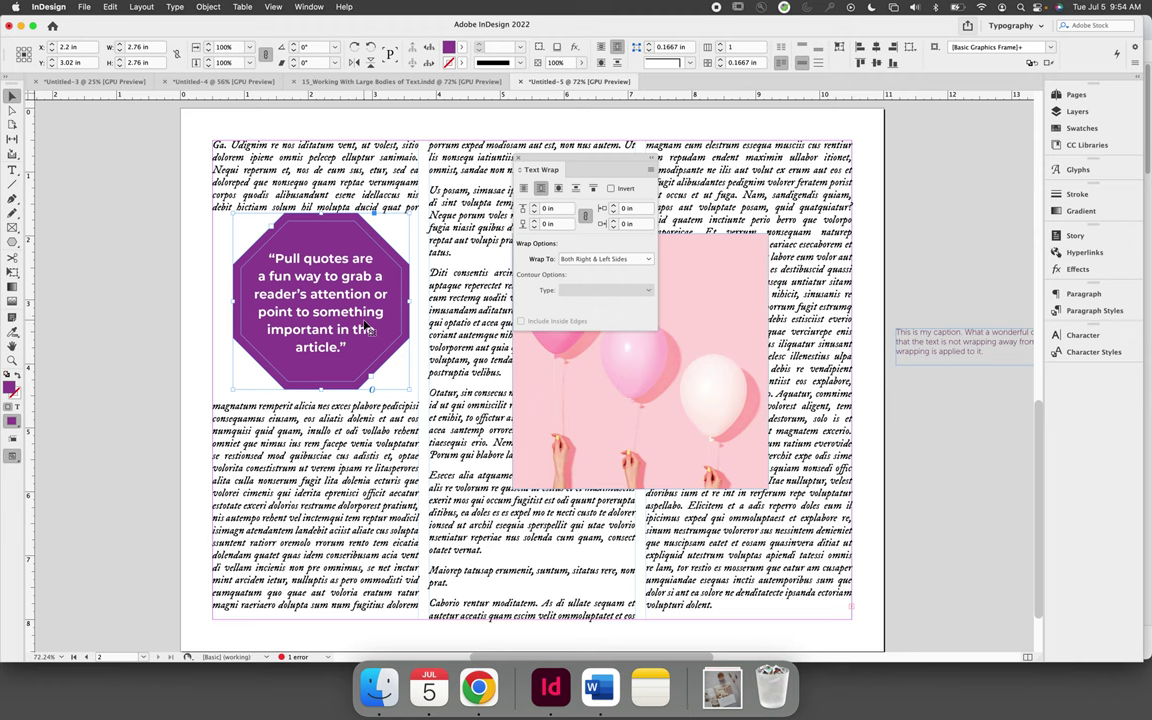
pyautogui.moveTo(291, 250); pyautogui.dragTo(322, 382)
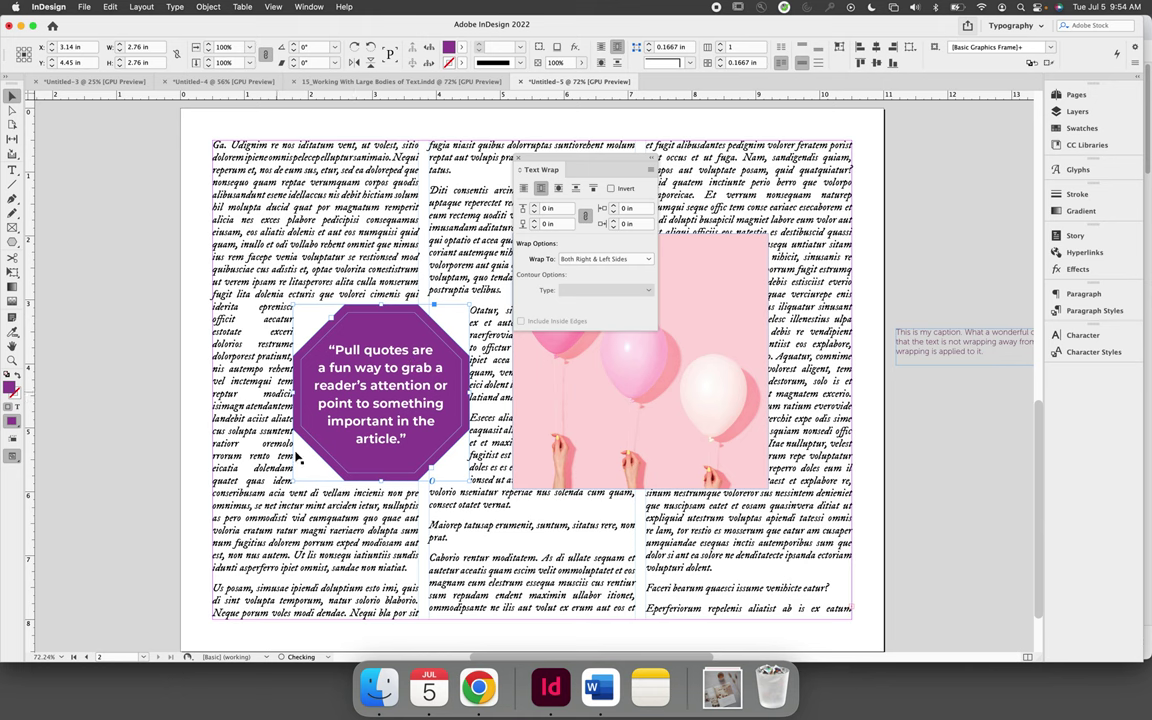
pyautogui.doubleClick(347, 364)
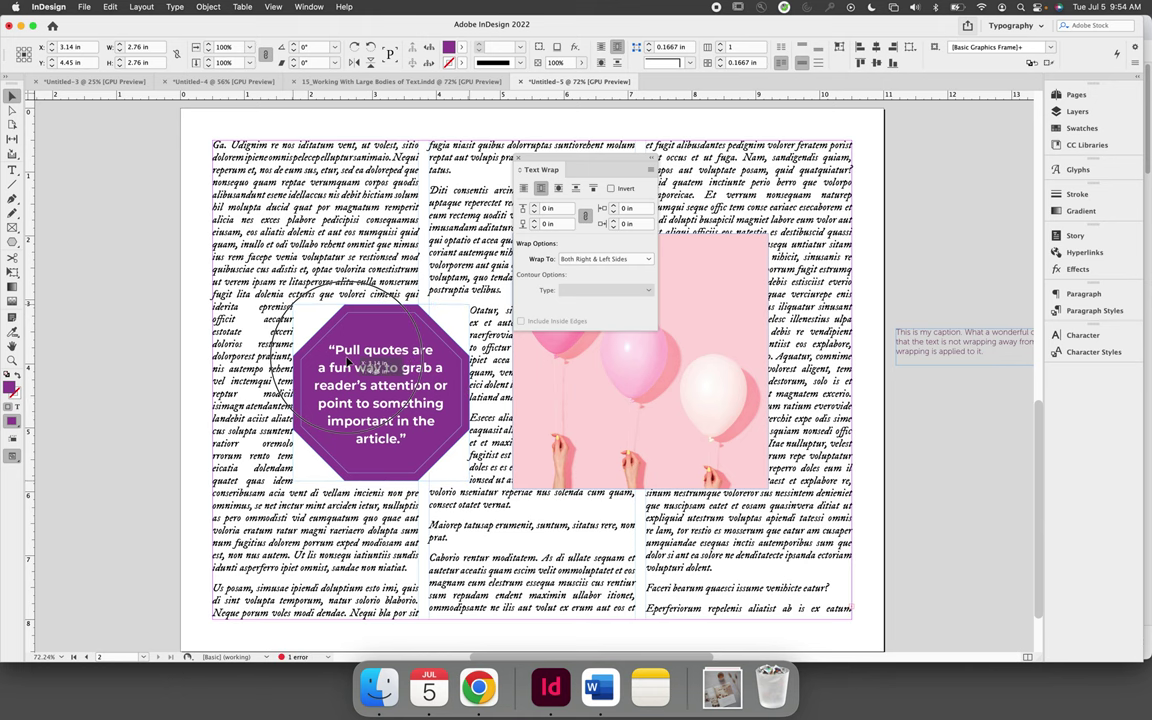
pyautogui.moveTo(347, 364); pyautogui.dragTo(286, 298)
# Switch the octagon to an object-shape wrap and drag it around to test the text flow
pyautogui.click(561, 190)
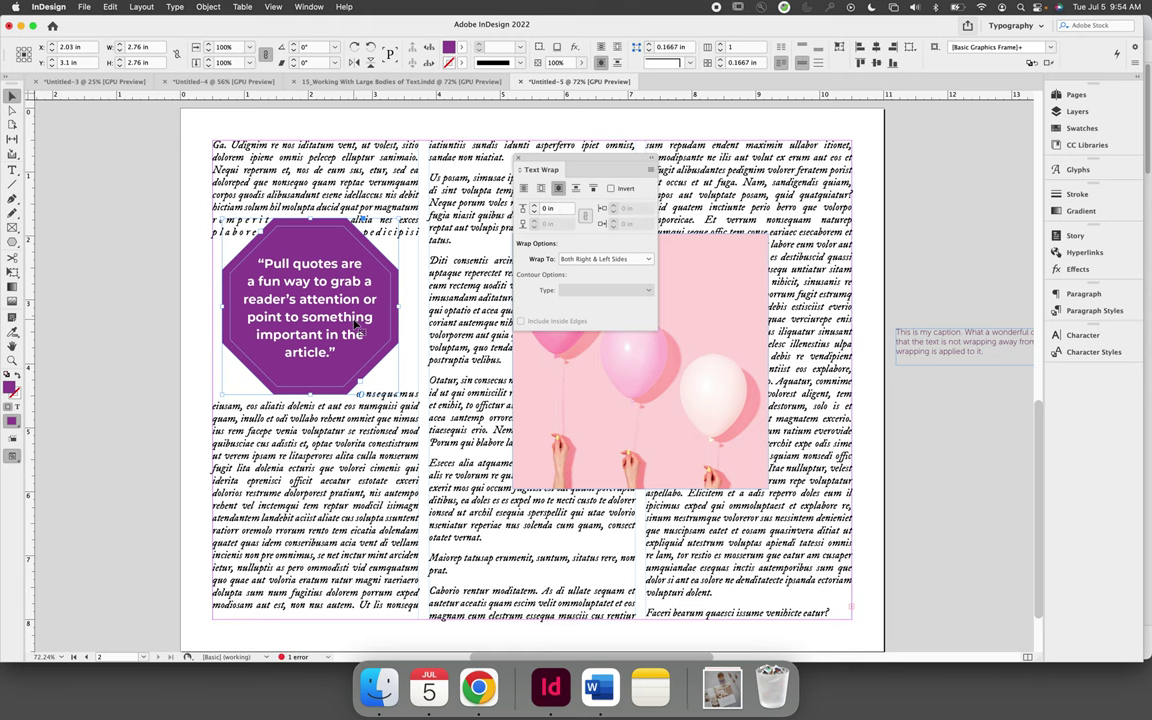
pyautogui.moveTo(320, 294); pyautogui.dragTo(452, 336)
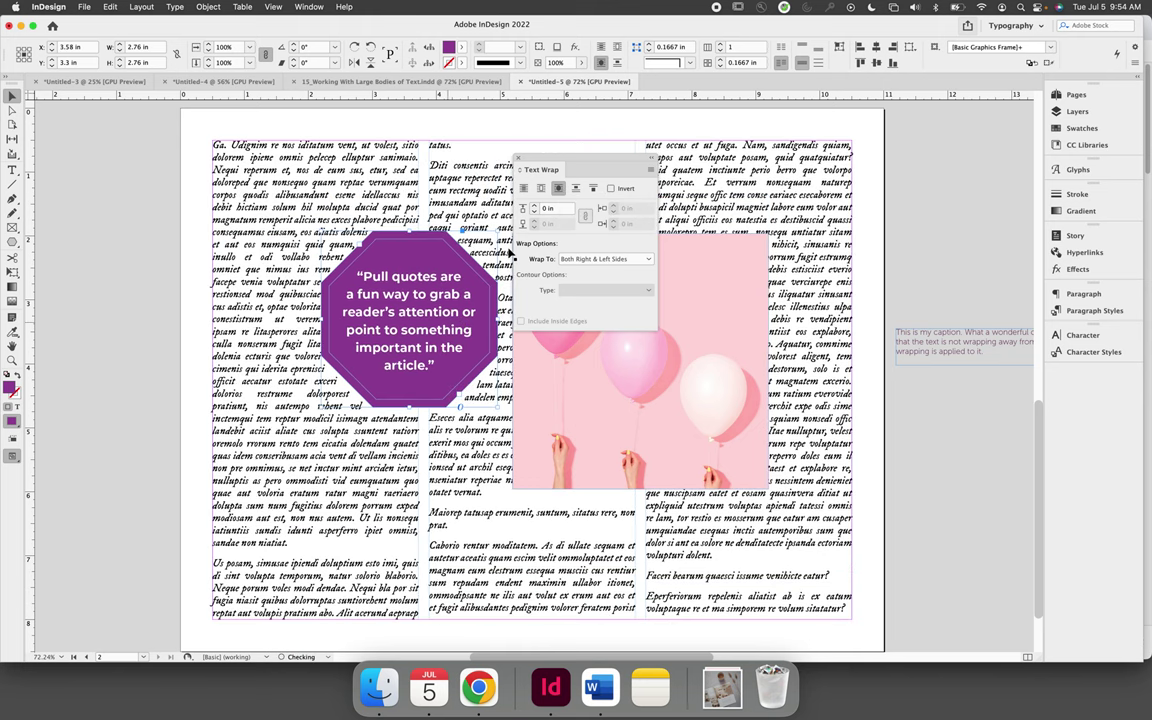
pyautogui.moveTo(597, 160); pyautogui.dragTo(885, 149)
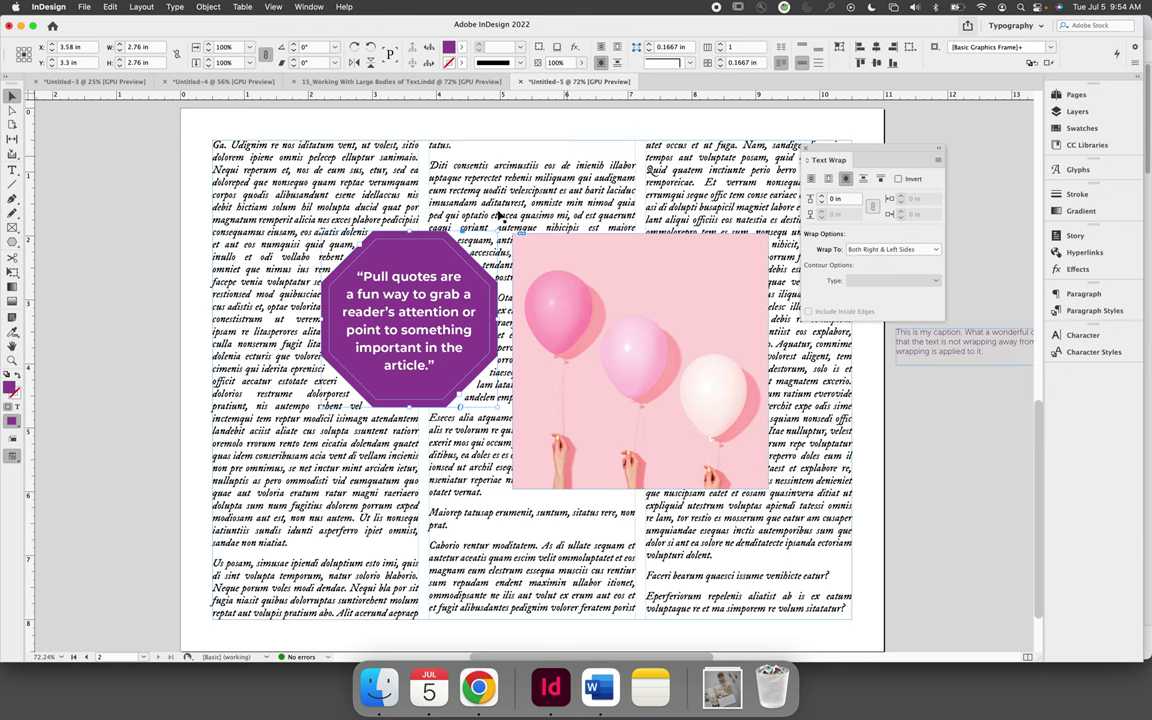
pyautogui.moveTo(393, 277); pyautogui.dragTo(408, 226)
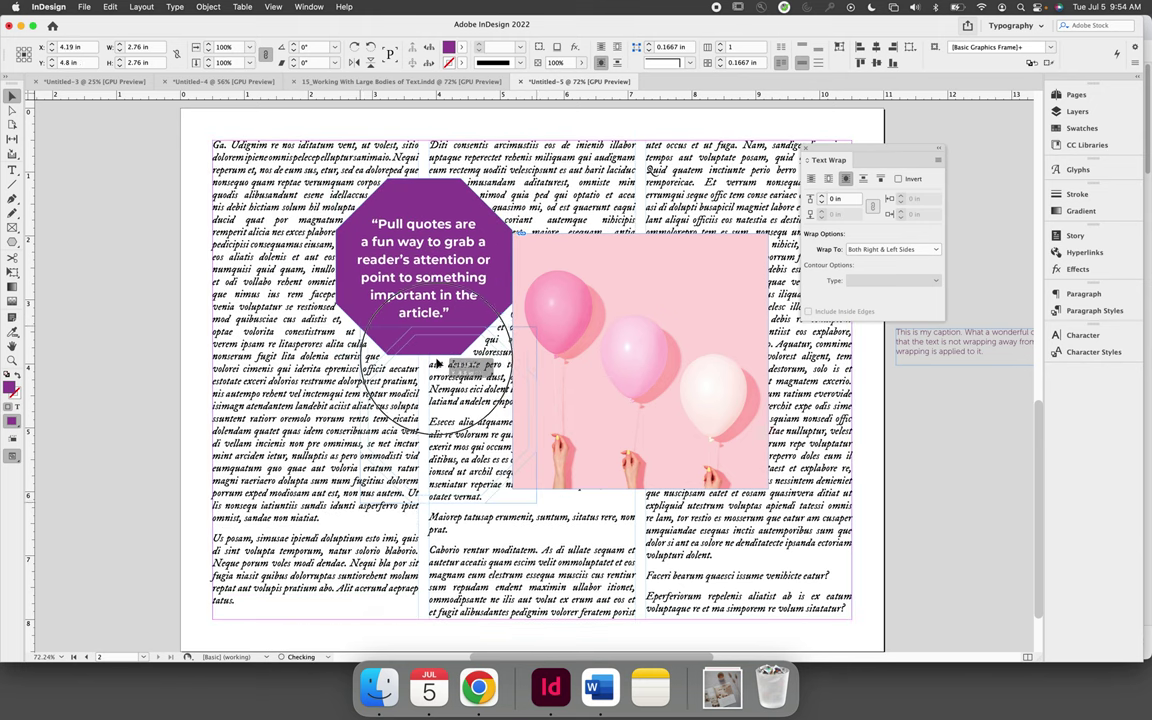
pyautogui.moveTo(342, 245); pyautogui.dragTo(294, 373)
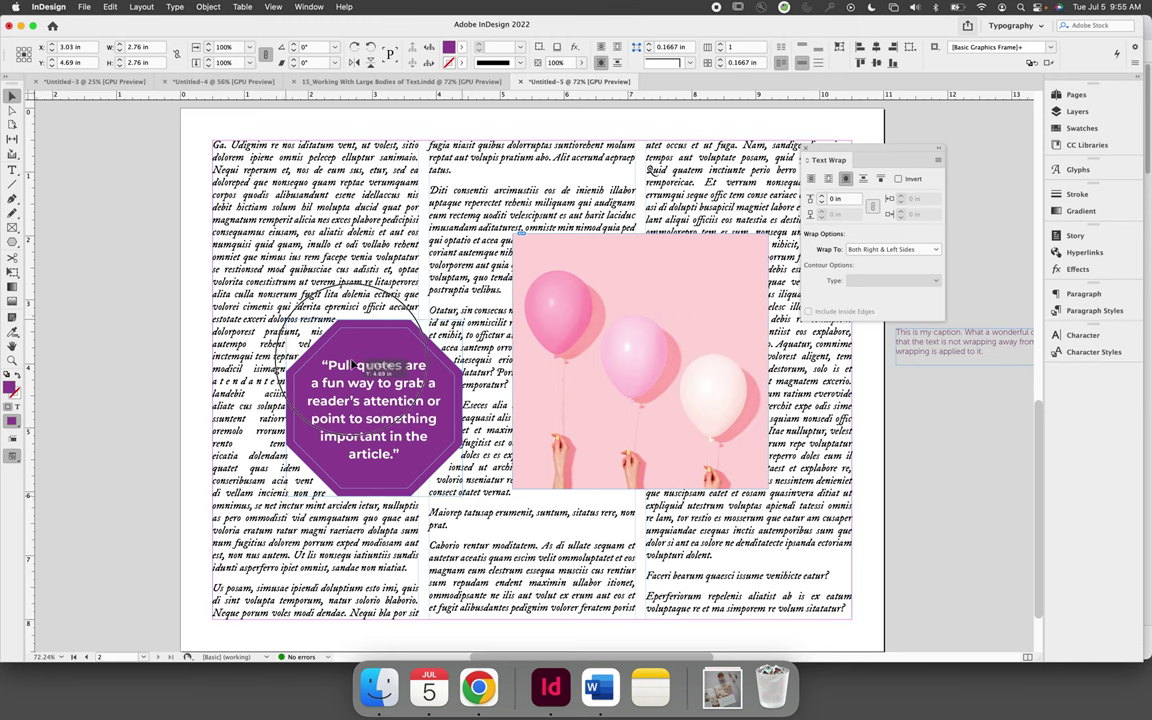
# Settle the pull quote at the top of the left column and apply the Jump object wrap
pyautogui.moveTo(390, 417); pyautogui.dragTo(343, 346)
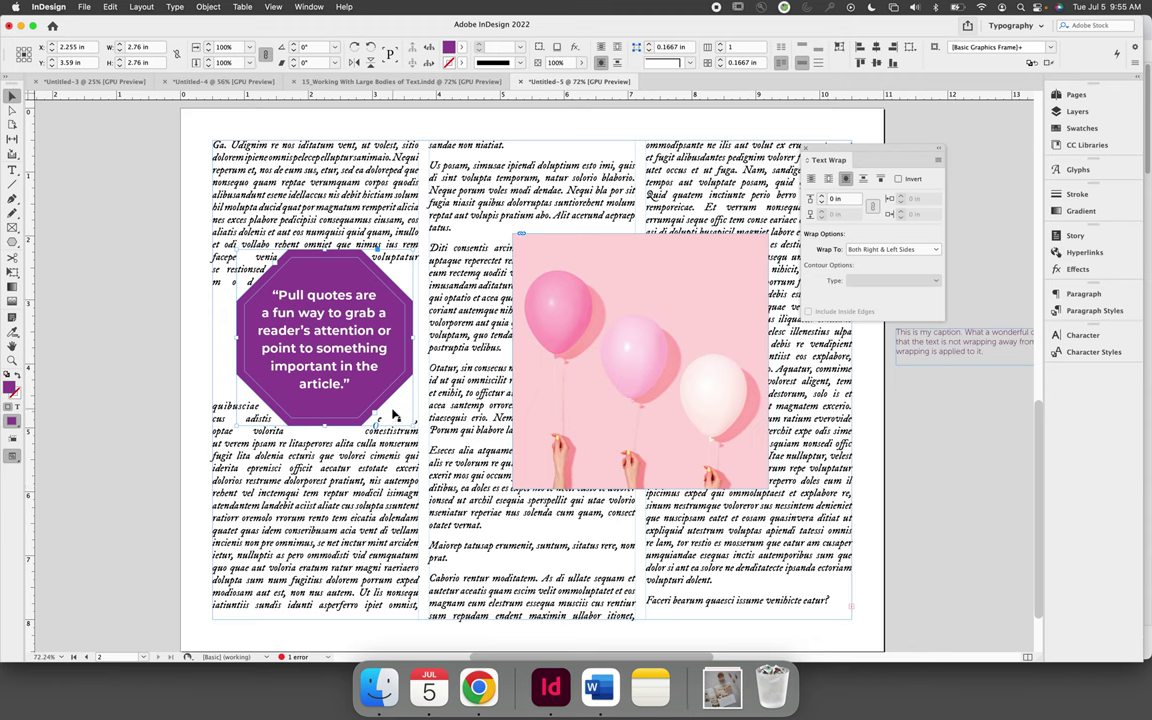
pyautogui.moveTo(354, 349); pyautogui.dragTo(399, 305)
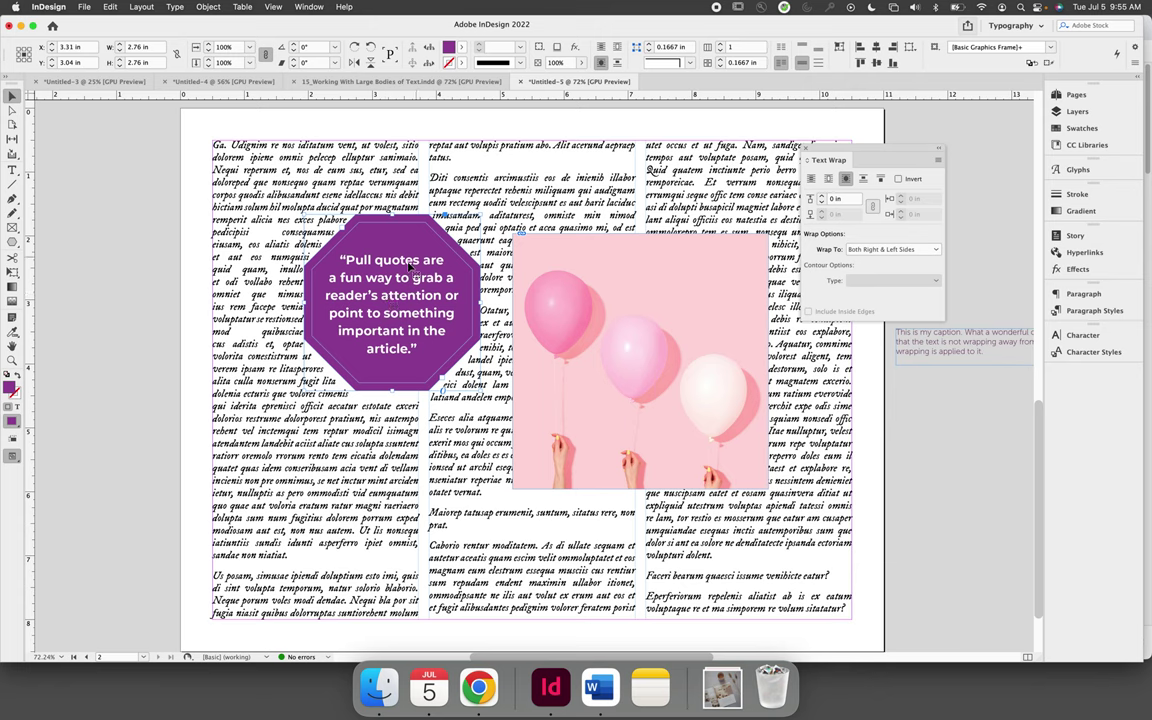
pyautogui.moveTo(372, 240); pyautogui.dragTo(295, 233)
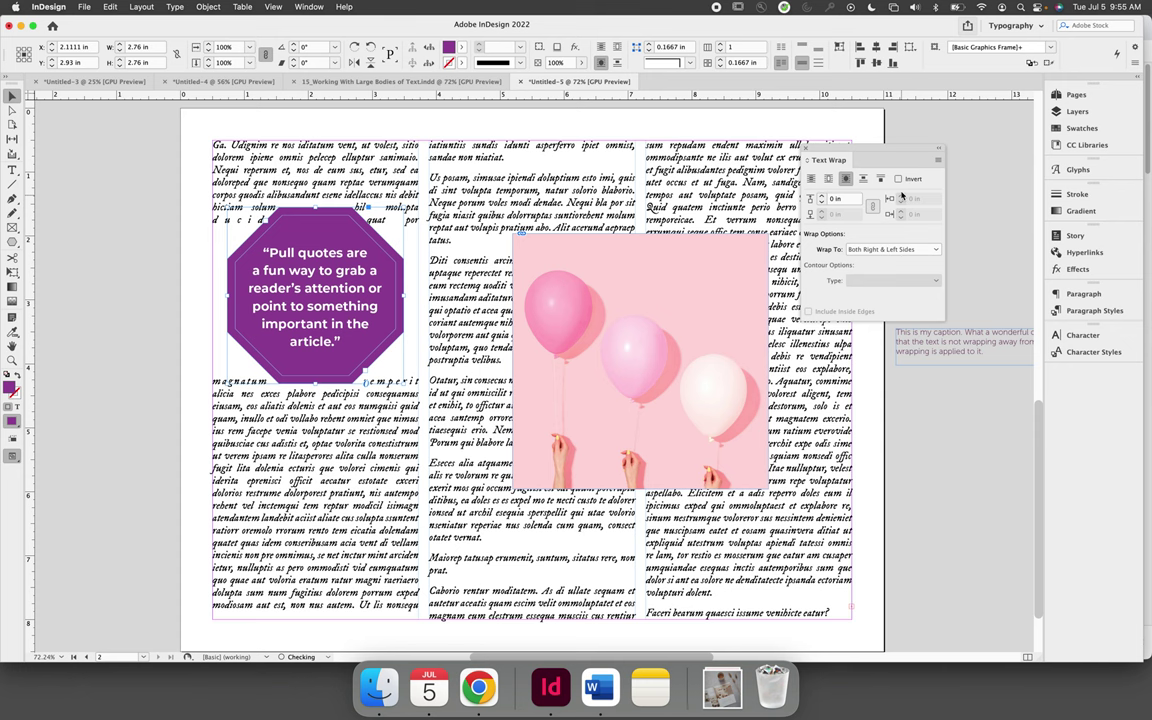
pyautogui.click(863, 180)
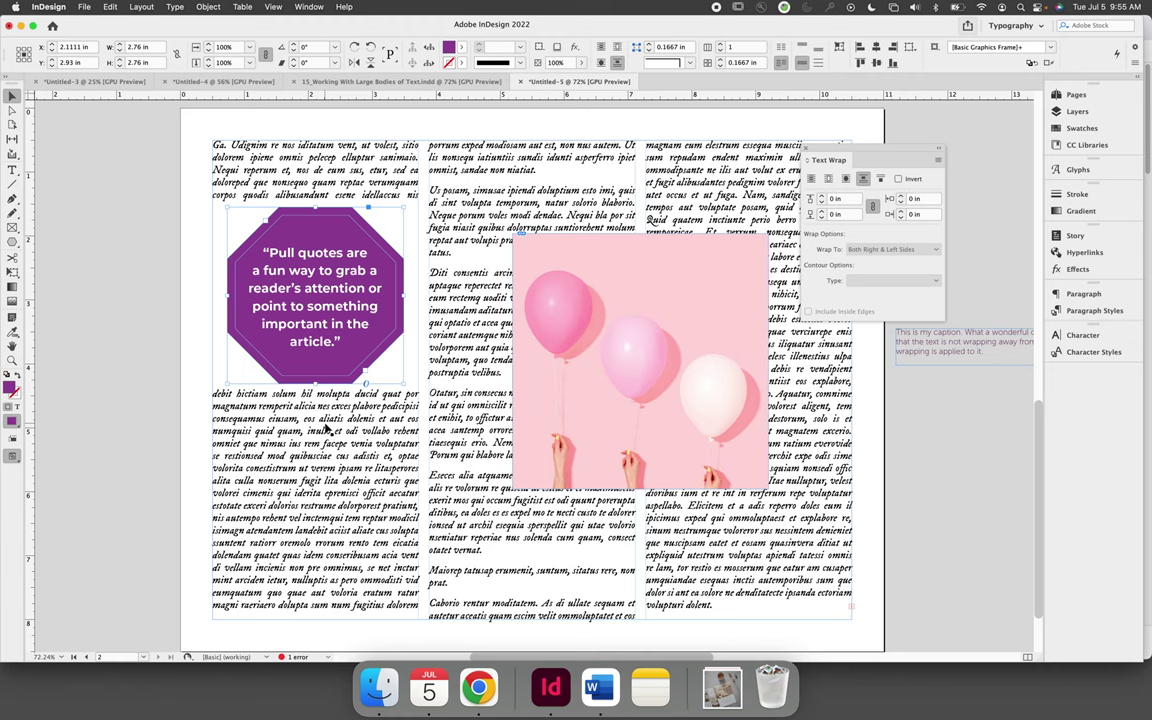
# Drag the octagon toward the middle column and back into column one to test the jump wrap
pyautogui.doubleClick(328, 288)
pyautogui.moveTo(330, 288); pyautogui.dragTo(408, 285)
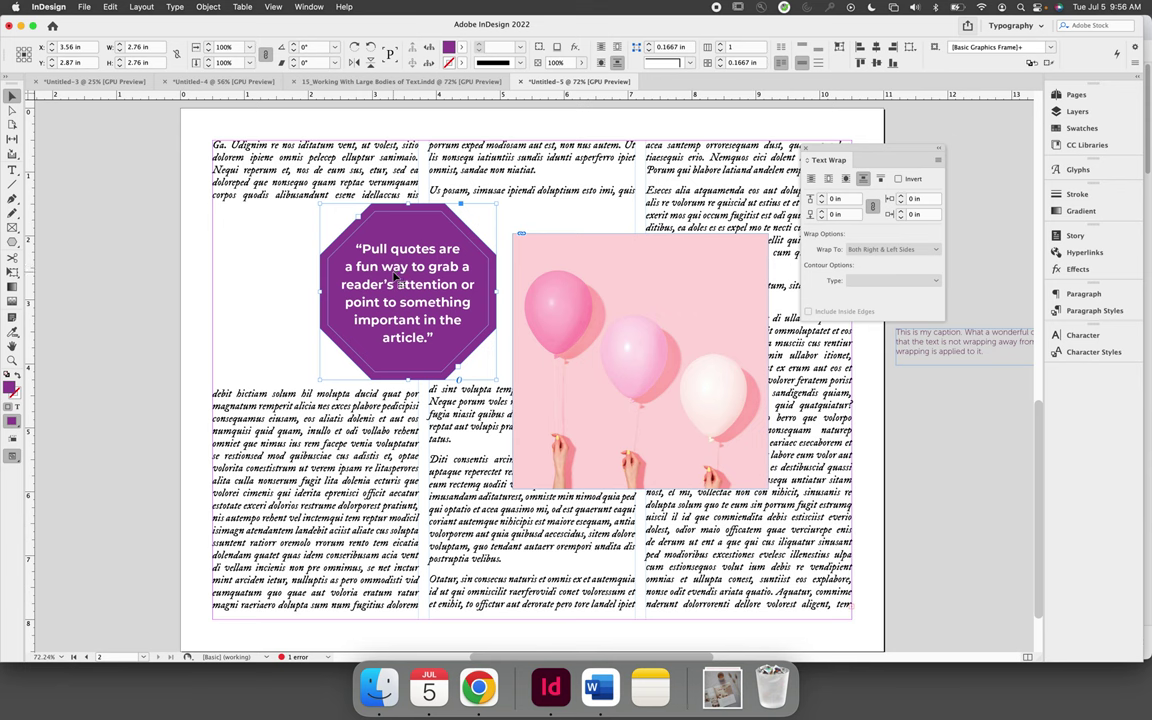
pyautogui.moveTo(353, 246); pyautogui.dragTo(256, 280)
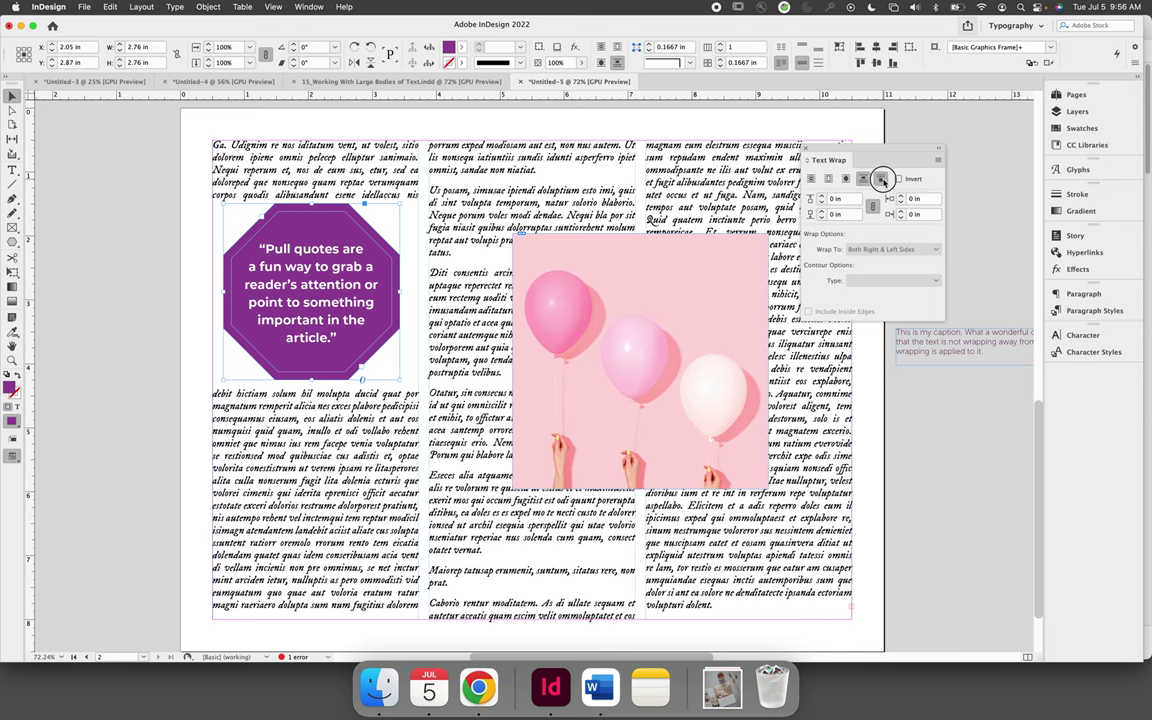
# Apply the Jump to next column wrap and place the octagon at the bottom of the left column
pyautogui.click(882, 181)
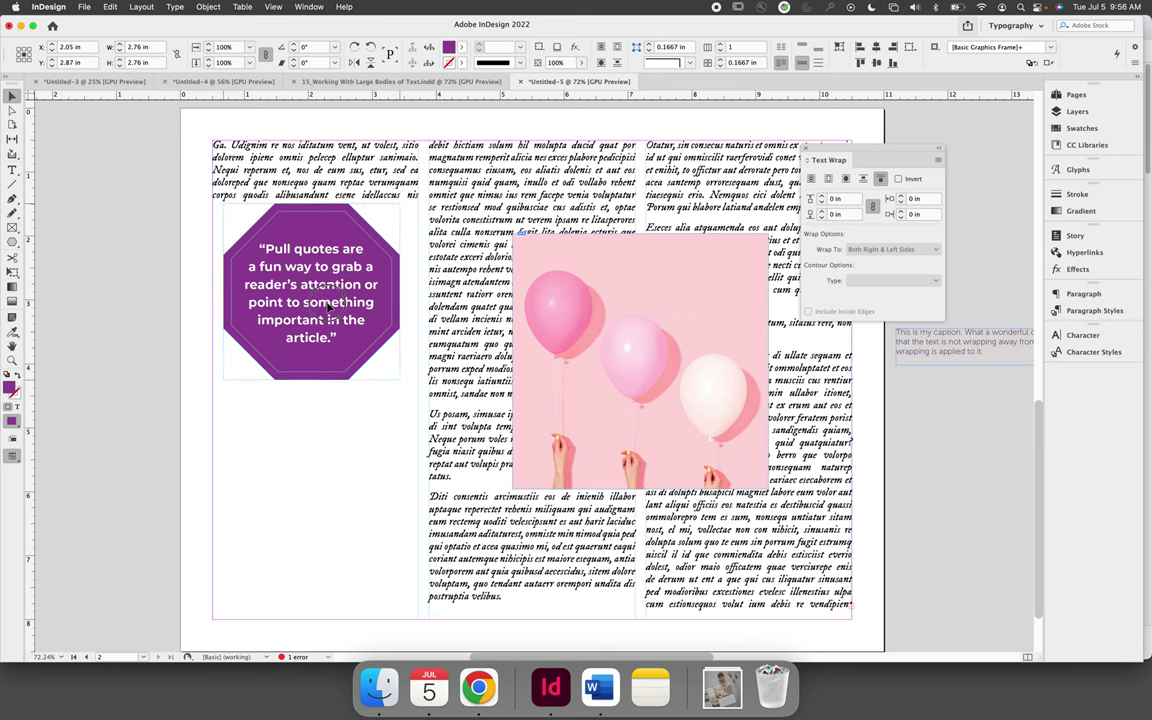
pyautogui.moveTo(330, 291); pyautogui.dragTo(338, 490)
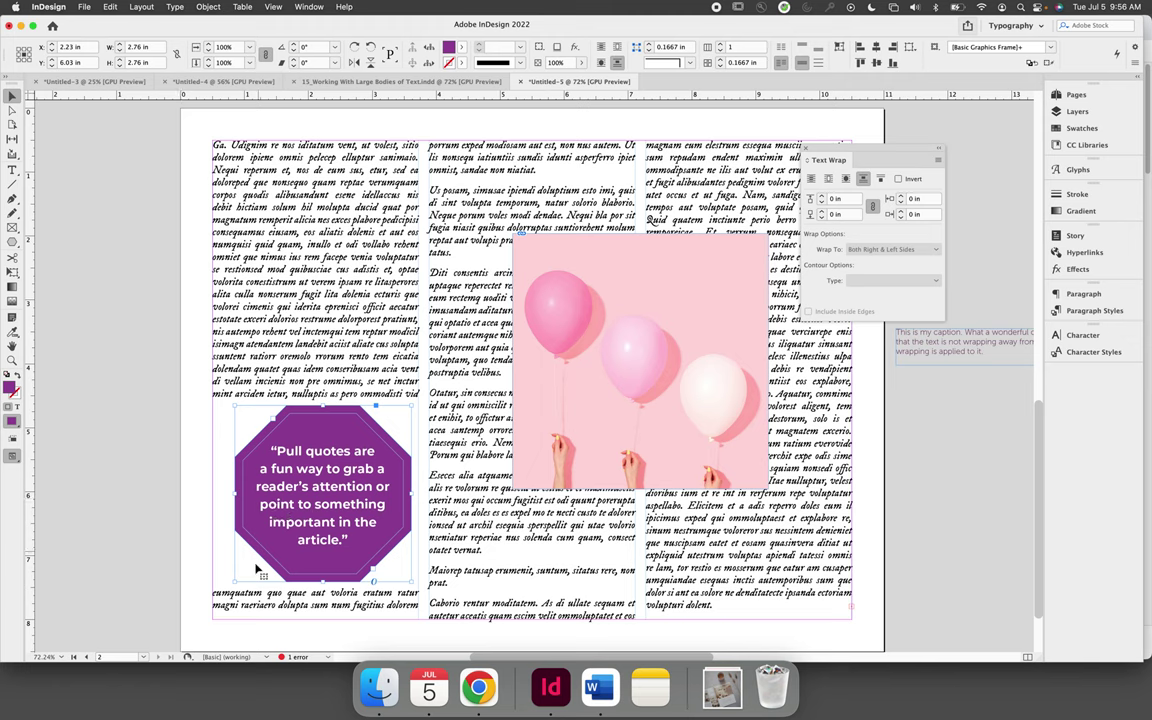
pyautogui.moveTo(348, 505); pyautogui.dragTo(337, 509)
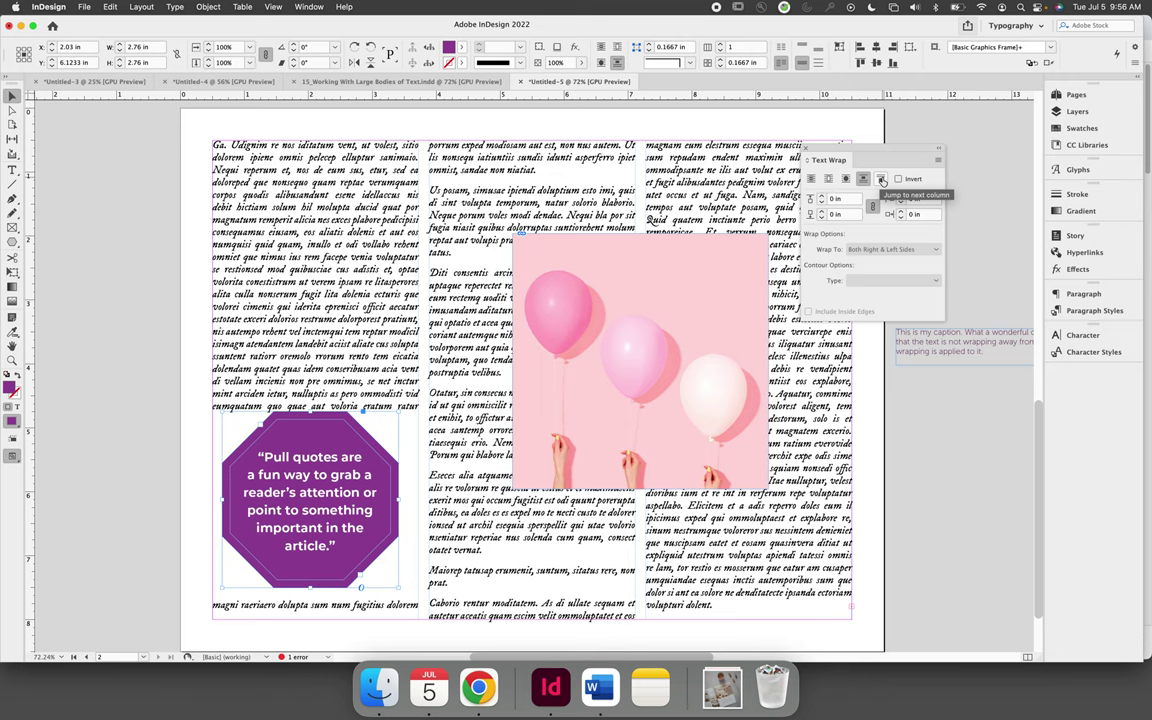
pyautogui.click(881, 180)
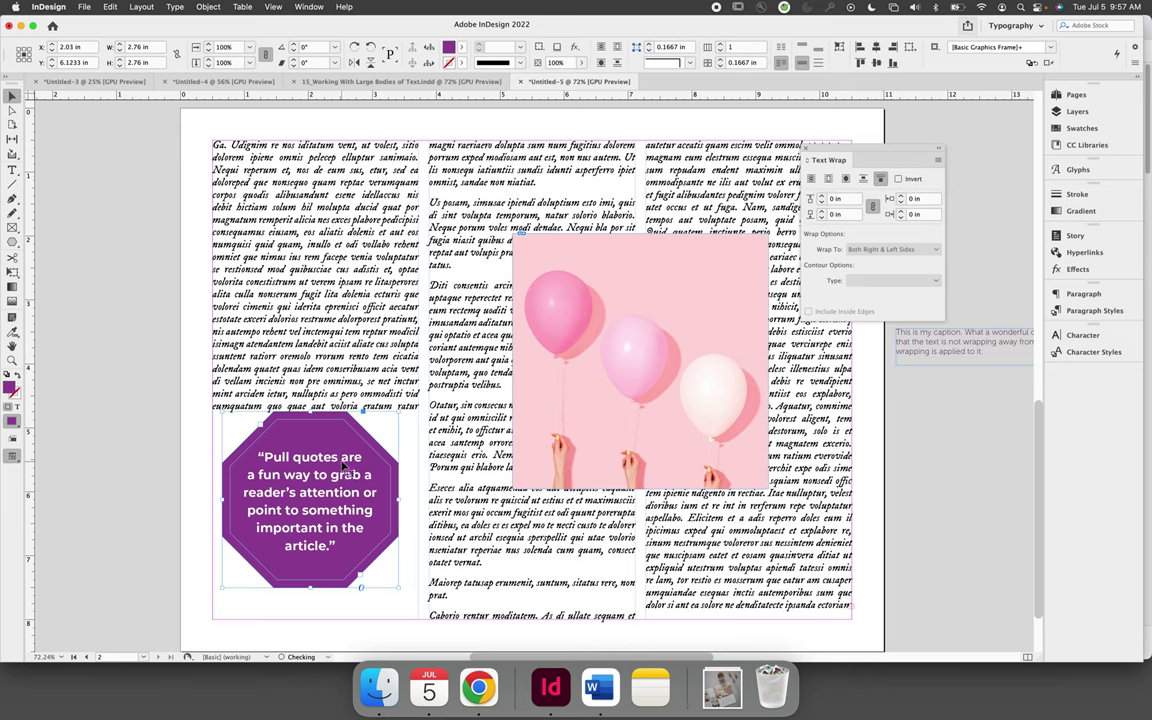
pyautogui.moveTo(282, 445); pyautogui.dragTo(324, 508)
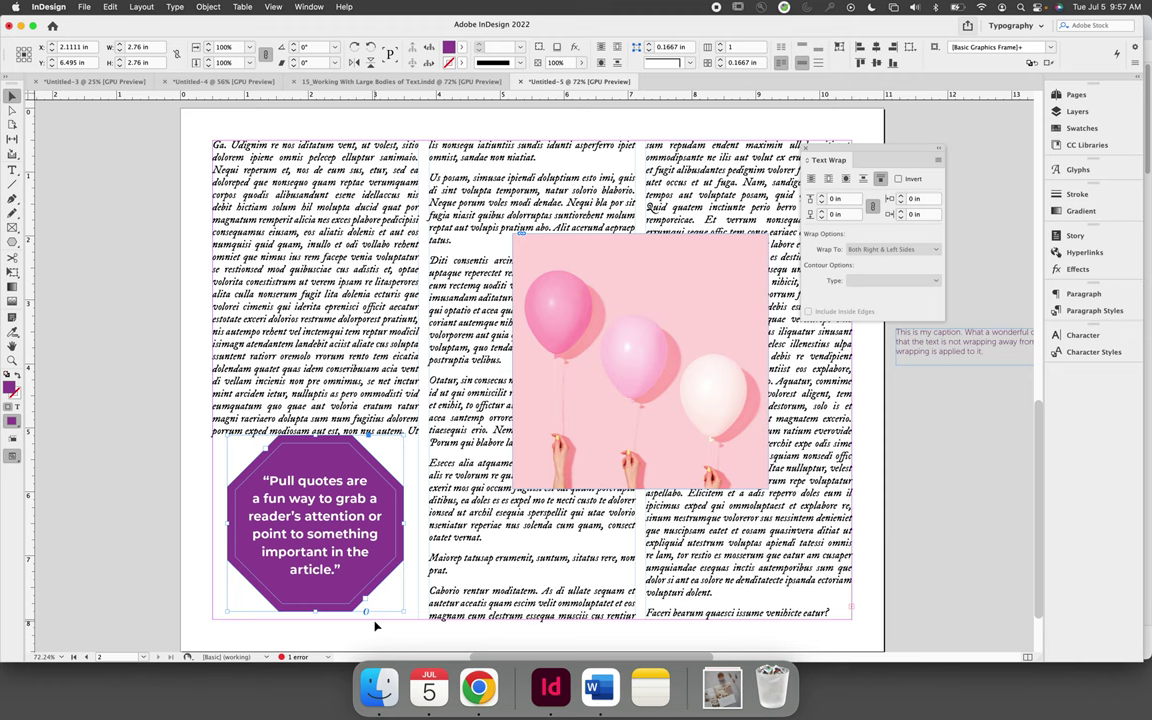
# Give the pink balloons image a bounding-box wrap after trying object shape, then deselect it
pyautogui.click(671, 292)
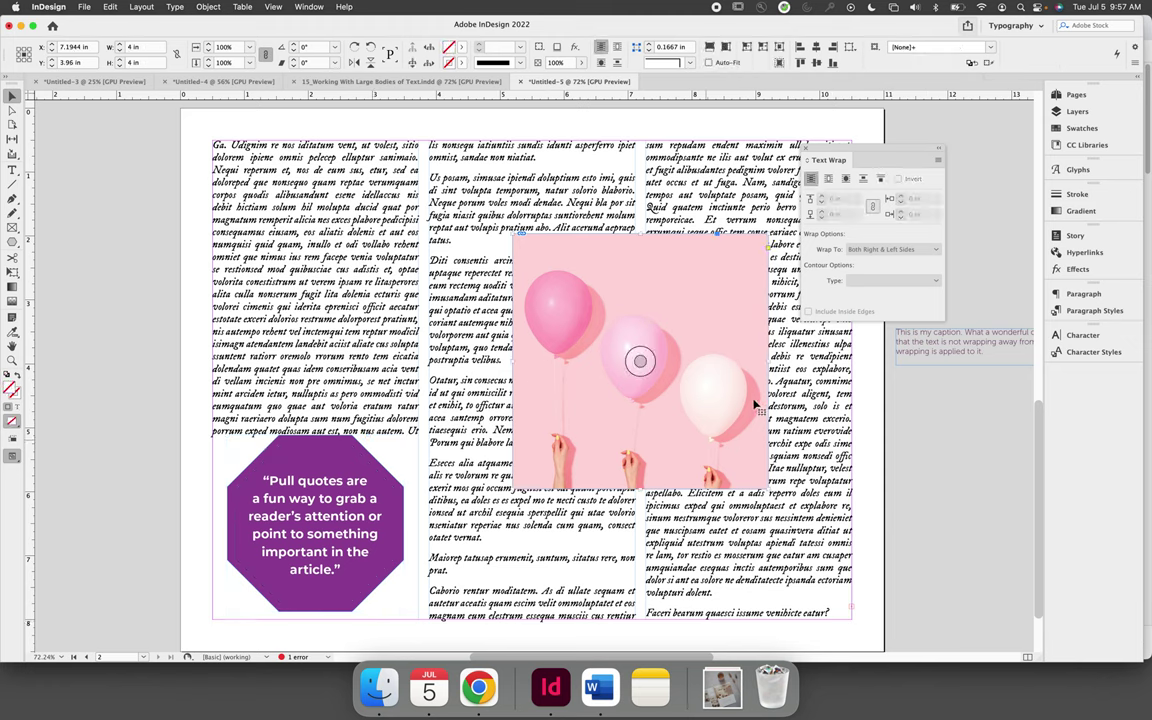
pyautogui.click(829, 180)
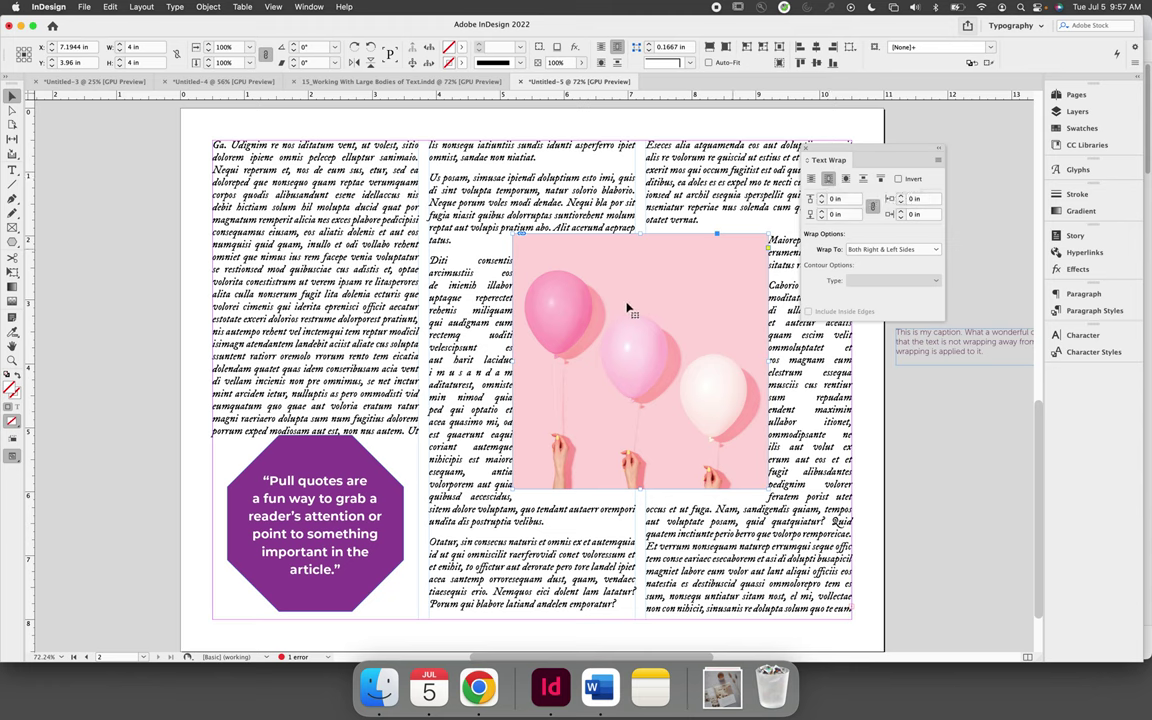
pyautogui.click(847, 179)
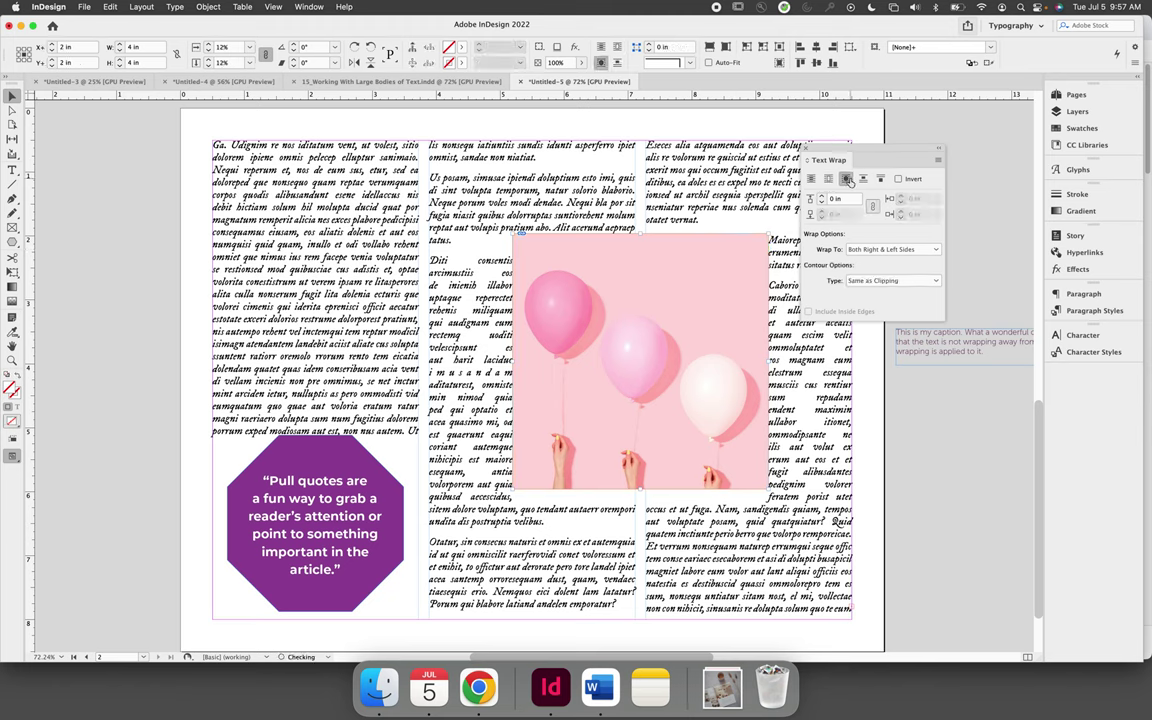
pyautogui.click(828, 178)
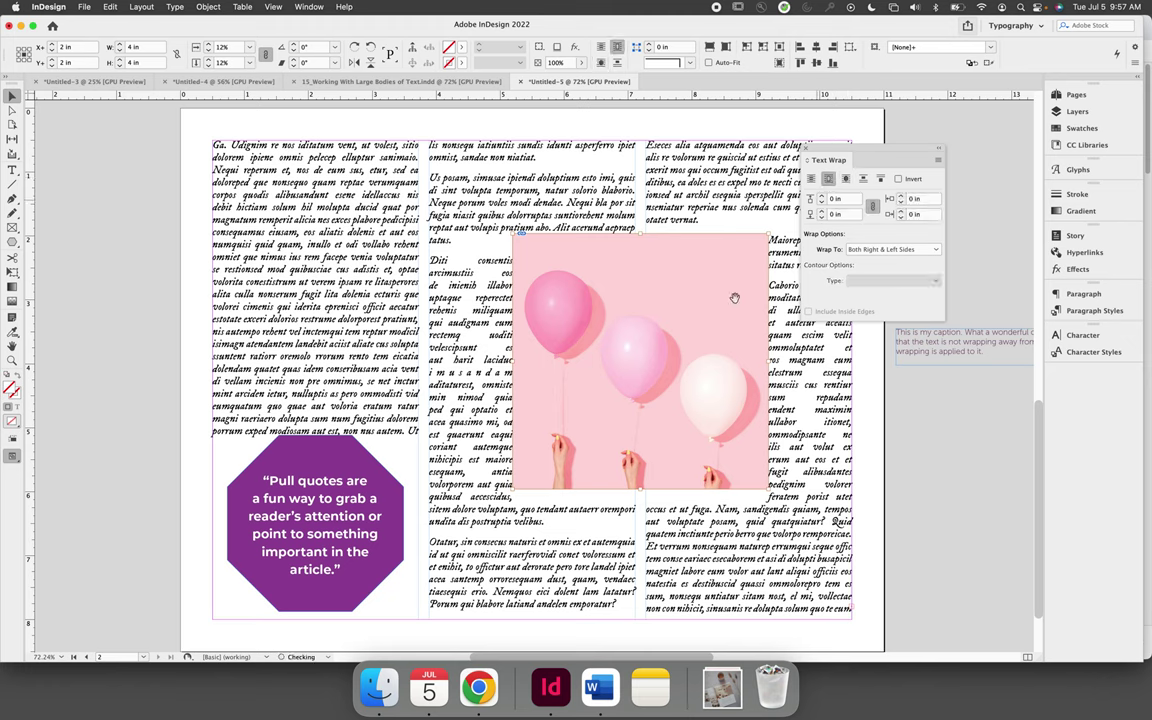
pyautogui.click(116, 193)
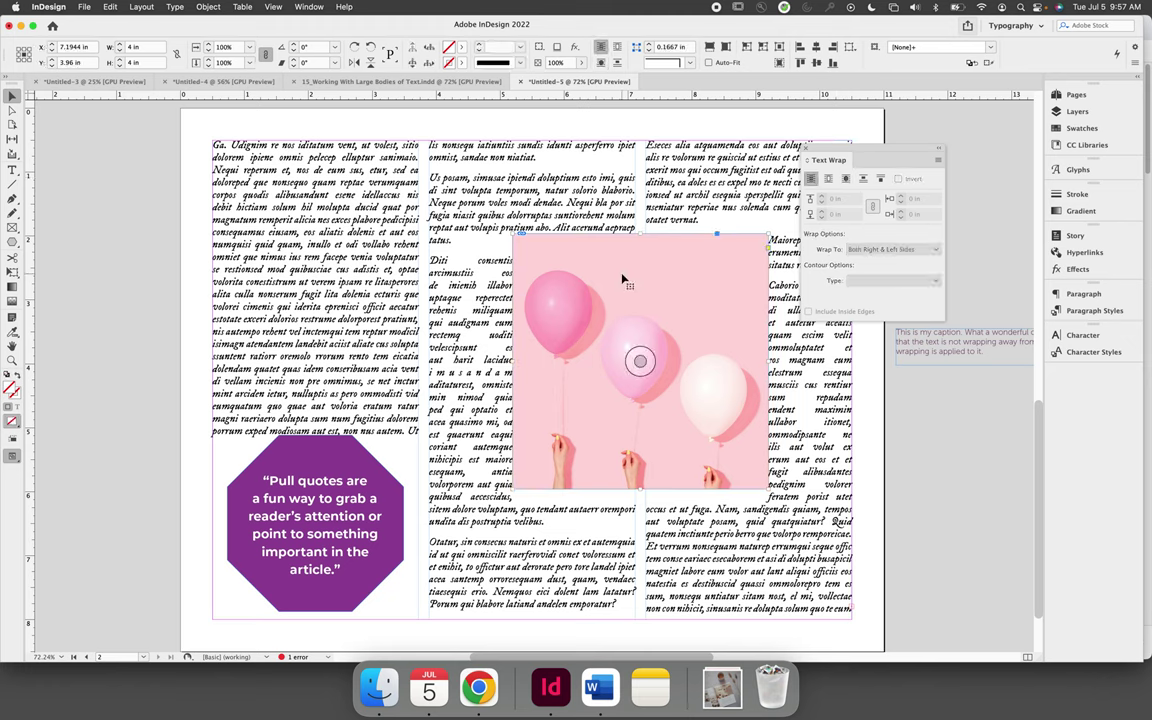